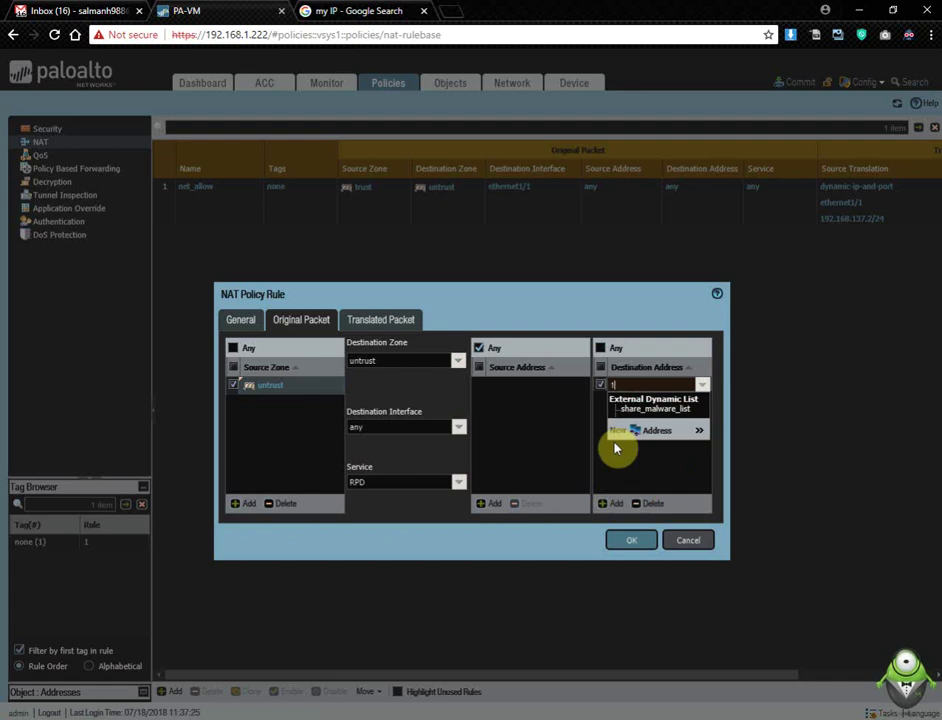
Step: Set the NAT rule's original destination address to 192.168.2.210 and bring up its translated packet settings
{"action": "type", "text": ".218"}
{"action": "left_click", "coordinate": [620, 447]}
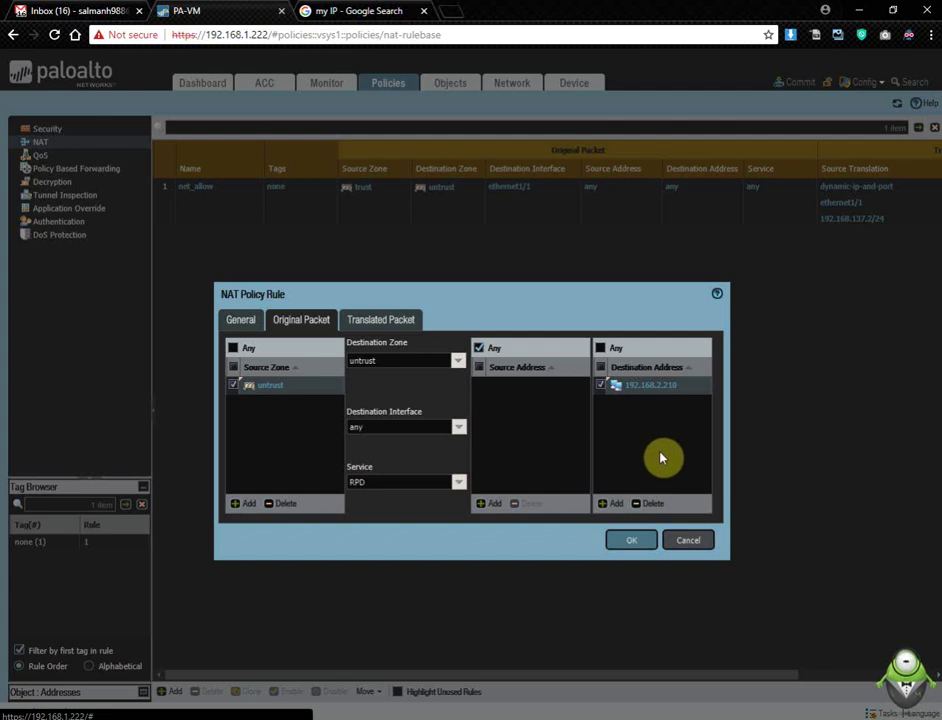
{"action": "left_click", "coordinate": [372, 325]}
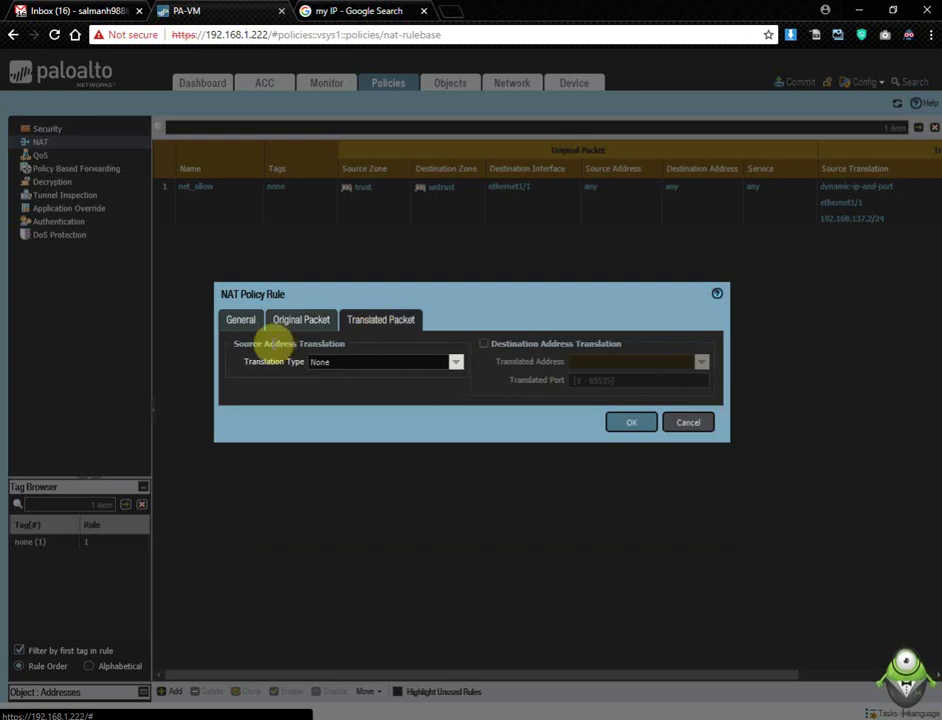
{"action": "left_click", "coordinate": [456, 369]}
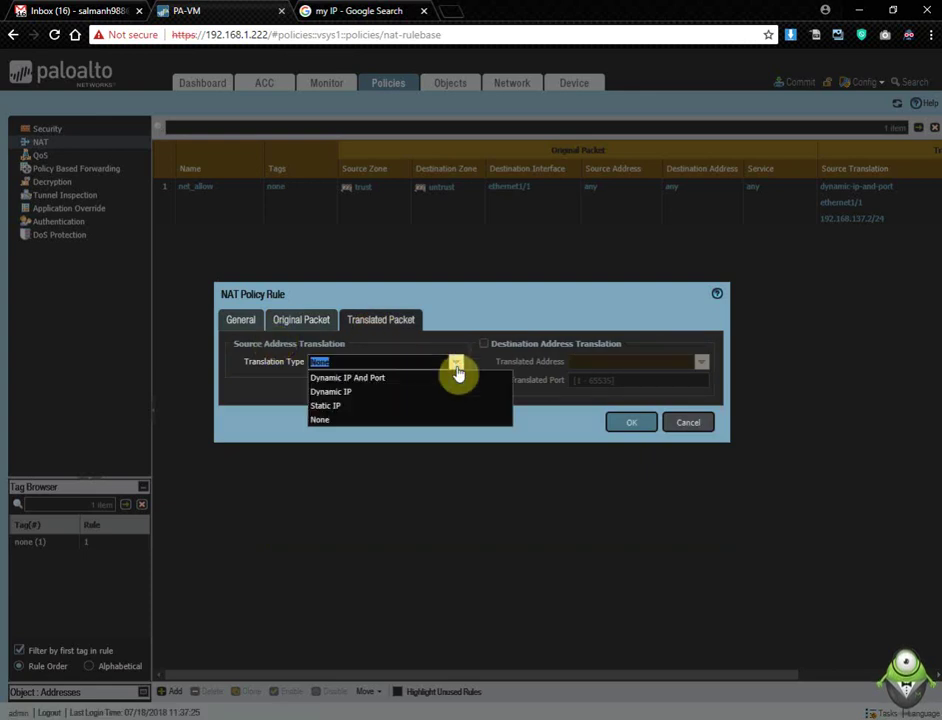
{"action": "left_click", "coordinate": [346, 380]}
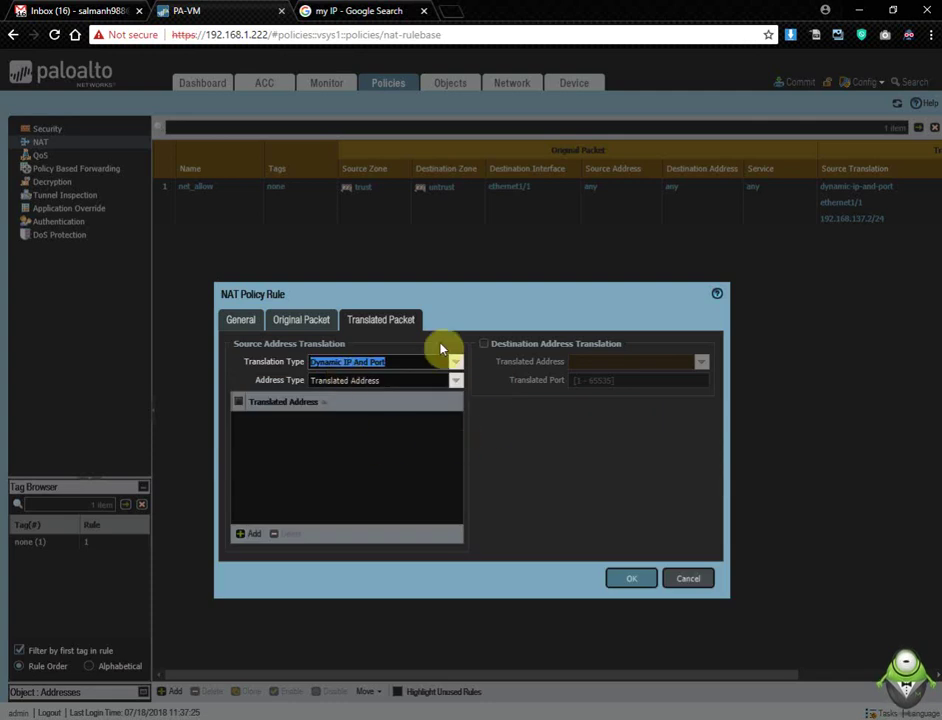
{"action": "left_click", "coordinate": [456, 366]}
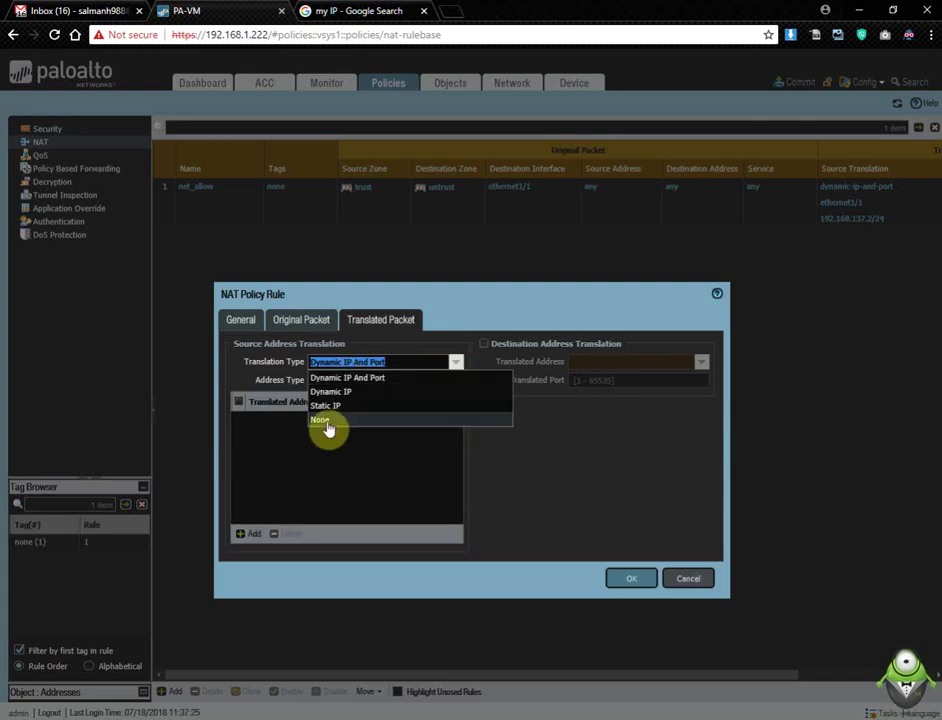
{"action": "left_click", "coordinate": [322, 420]}
Step: Enable destination address translation for the NAT rule and search Google for "my ip"
{"action": "left_click", "coordinate": [485, 344]}
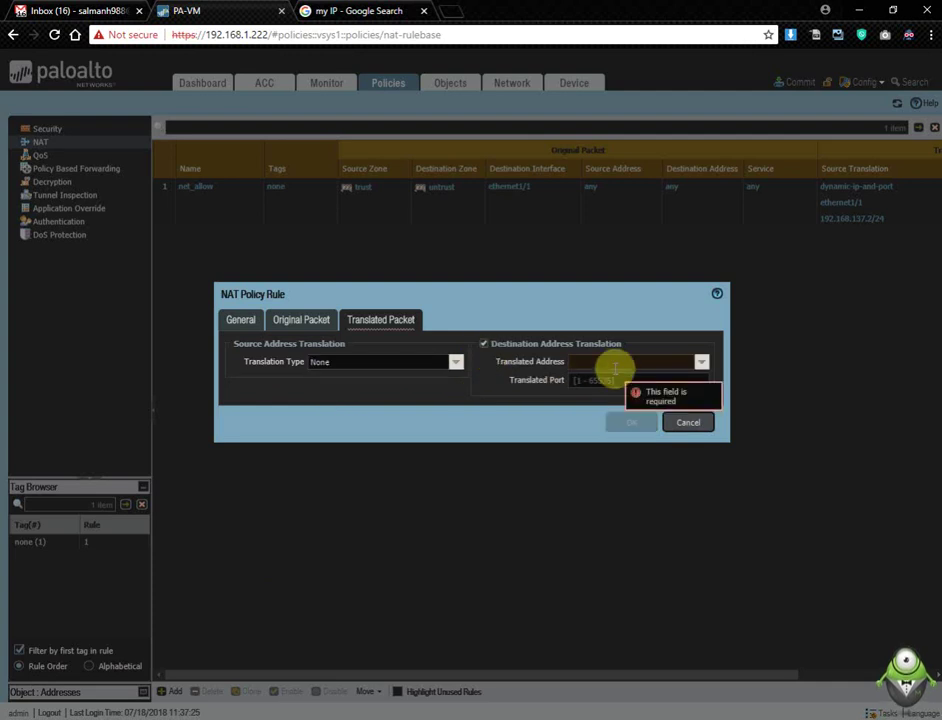
{"action": "left_click", "coordinate": [423, 11]}
{"action": "left_click", "coordinate": [315, 14]}
{"action": "type", "text": "go"}
{"action": "key", "text": "Return"}
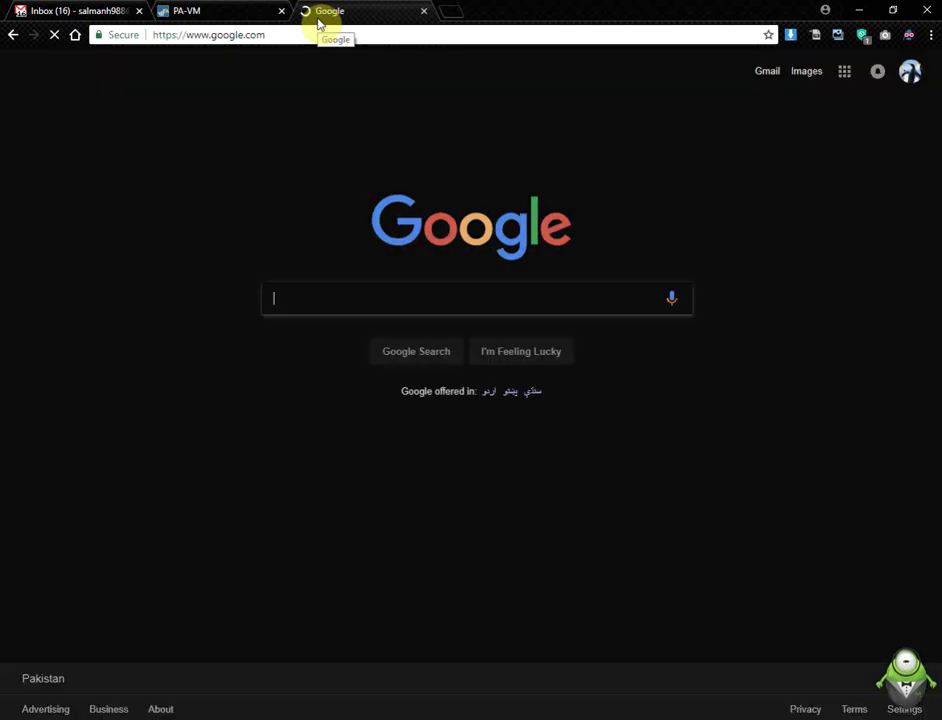
{"action": "type", "text": "my ip"}
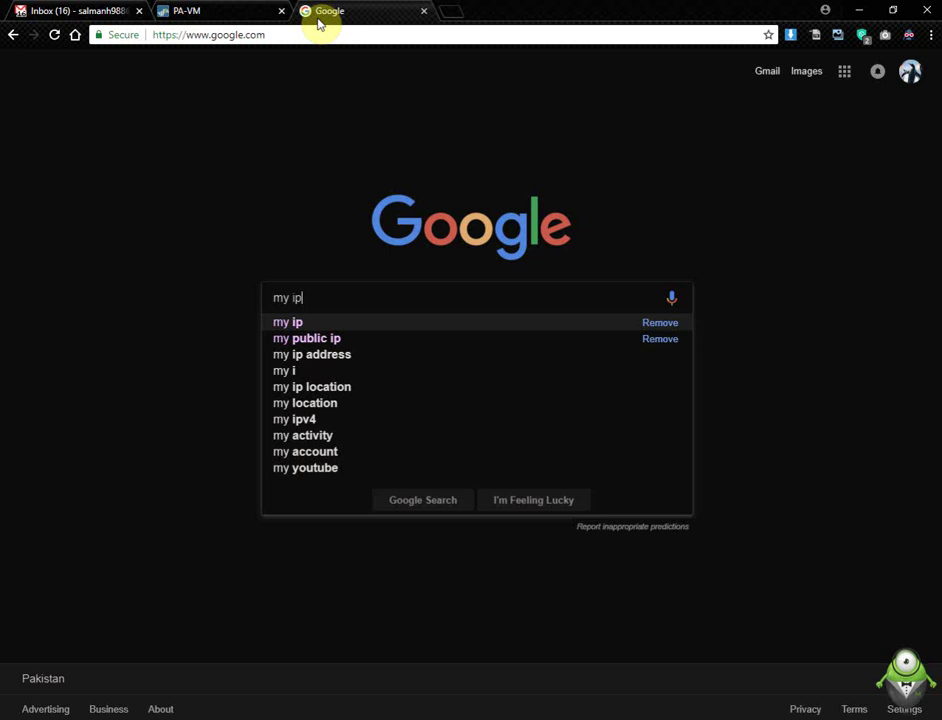
{"action": "key", "text": "Return"}
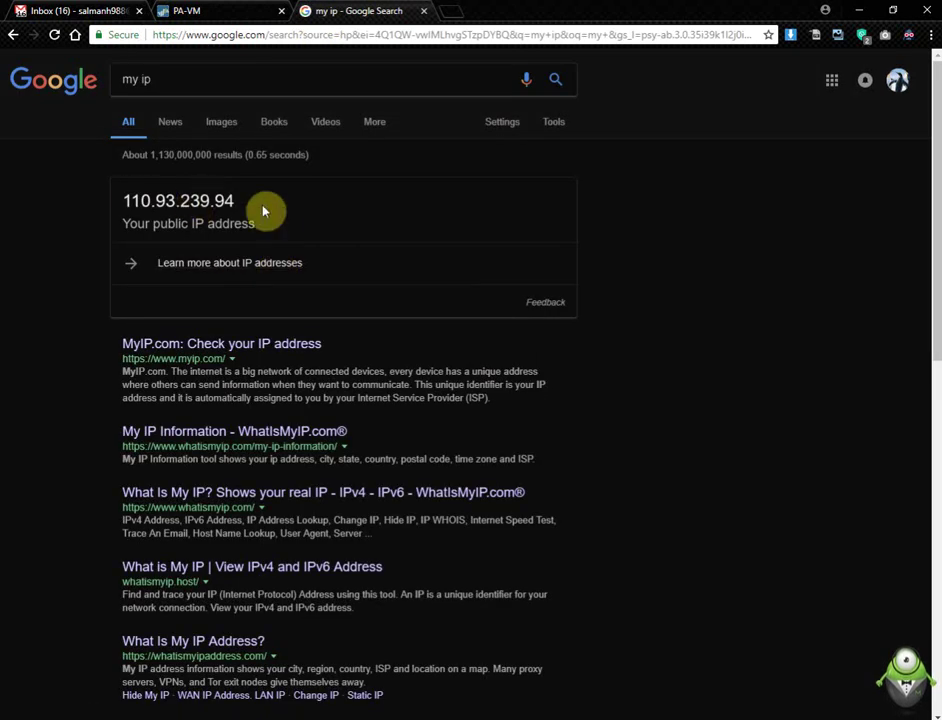
Step: Copy the public IP address 110.93.239.94 into the NAT rule as the translated destination address and save the rule
{"action": "left_click_drag", "start_coordinate": [236, 200], "coordinate": [116, 204]}
{"action": "right_click", "coordinate": [125, 205]}
{"action": "left_click", "coordinate": [158, 211]}
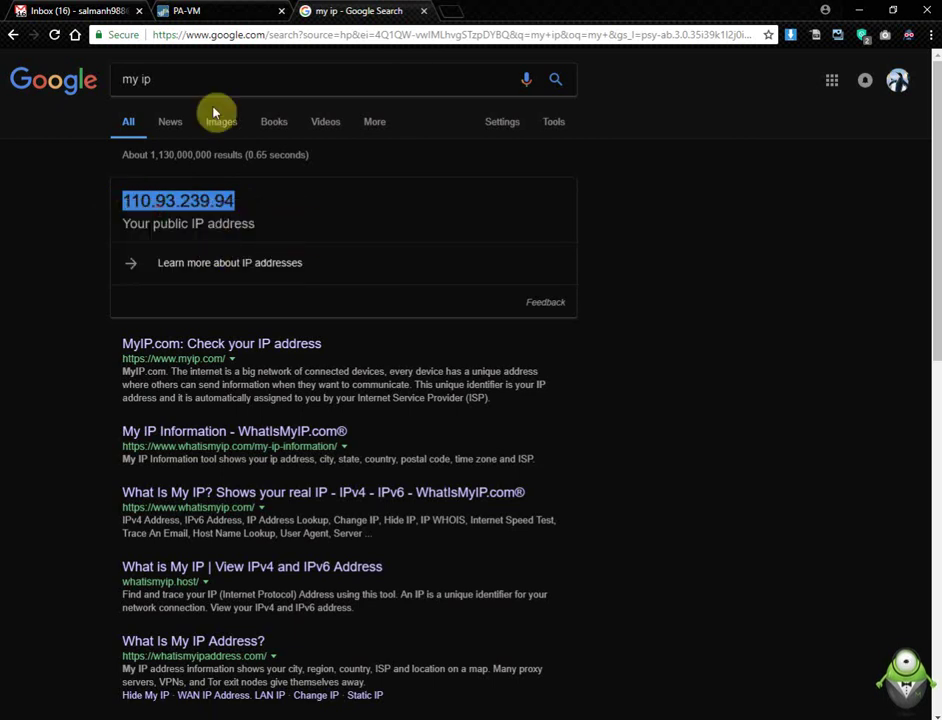
{"action": "left_click", "coordinate": [222, 17]}
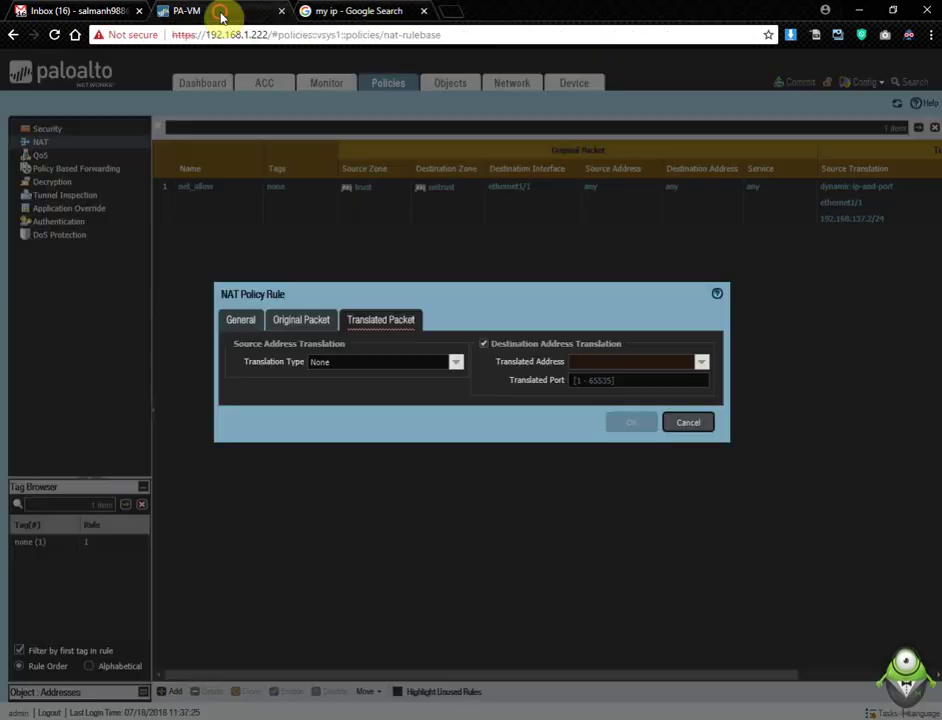
{"action": "right_click", "coordinate": [581, 364]}
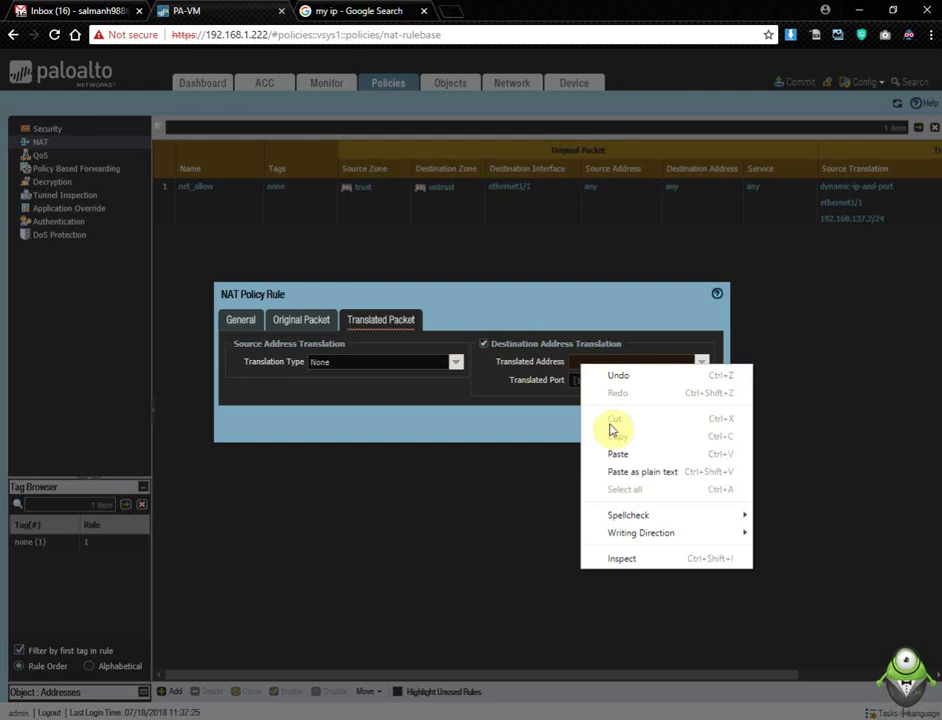
{"action": "left_click", "coordinate": [617, 454]}
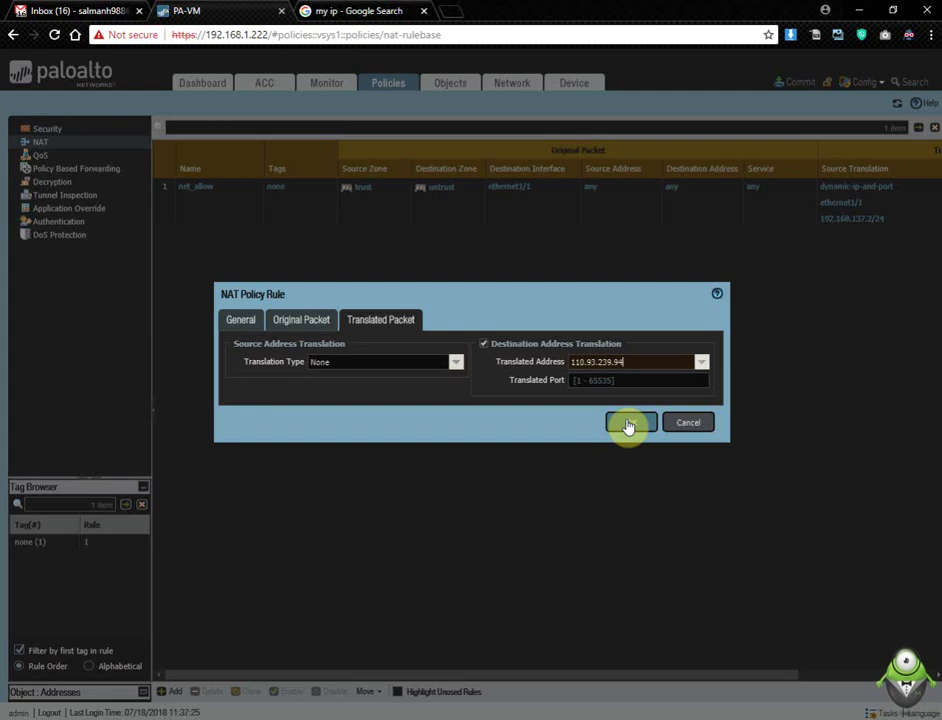
{"action": "left_click", "coordinate": [628, 422]}
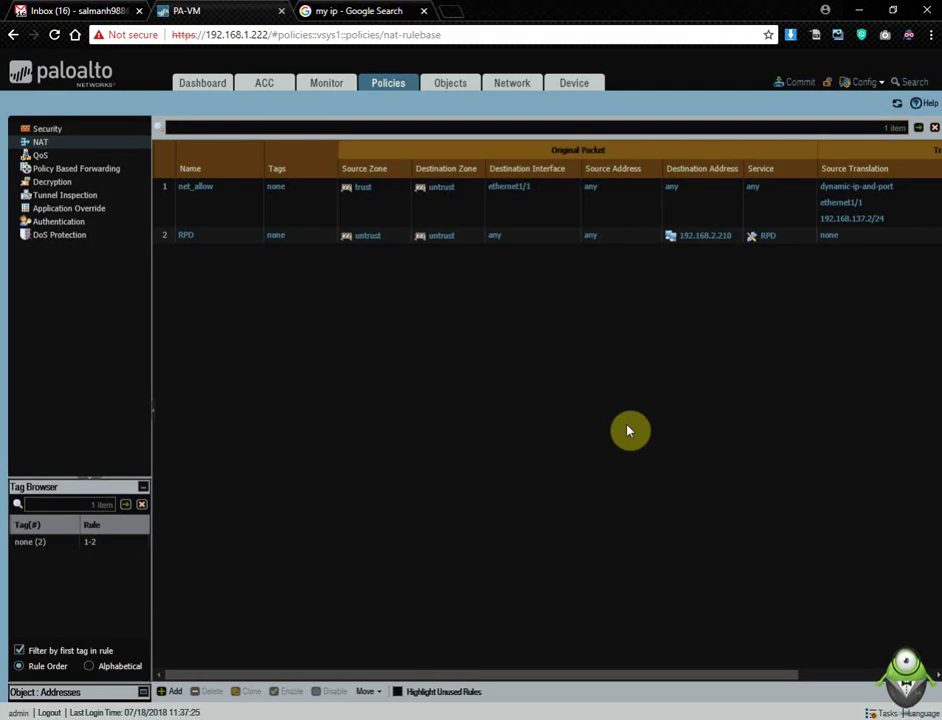
Step: Add a new security policy rule named RDP
{"action": "left_click", "coordinate": [55, 129]}
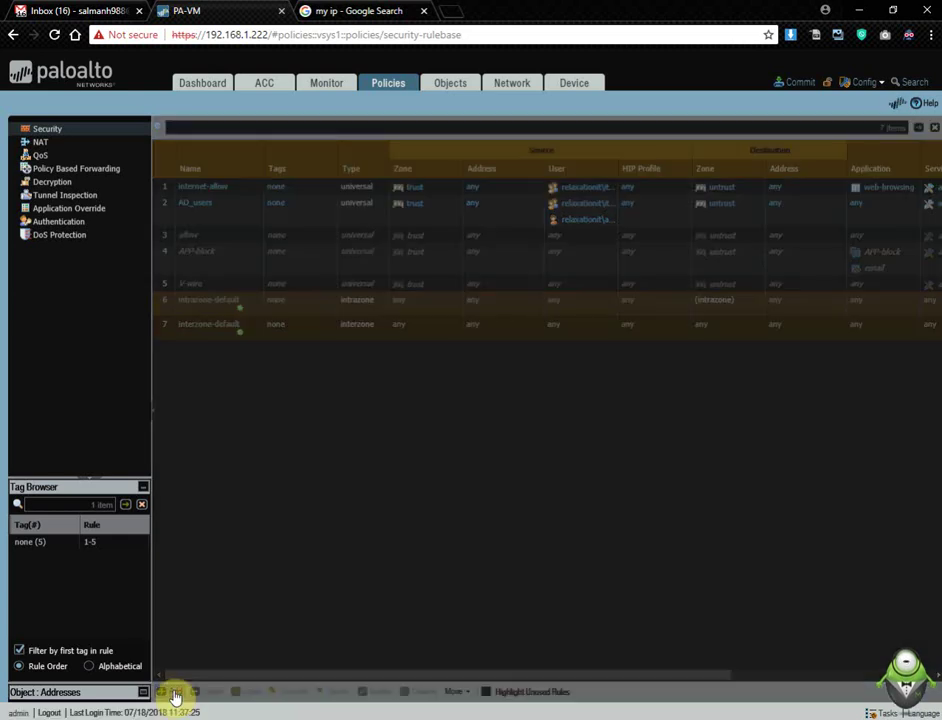
{"action": "left_click", "coordinate": [174, 694]}
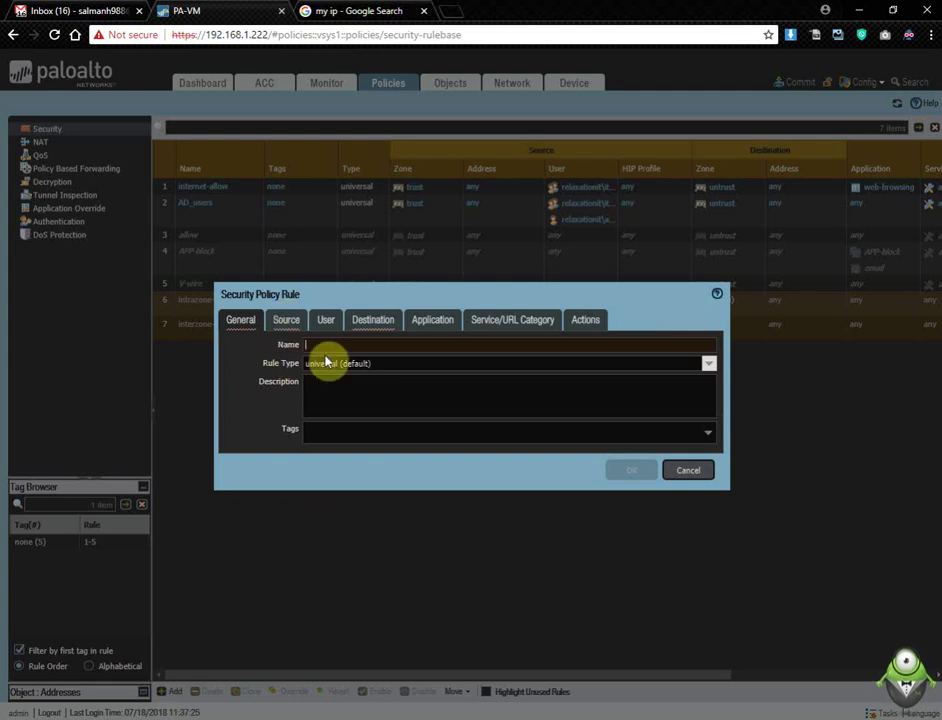
{"action": "type", "text": "RP"}
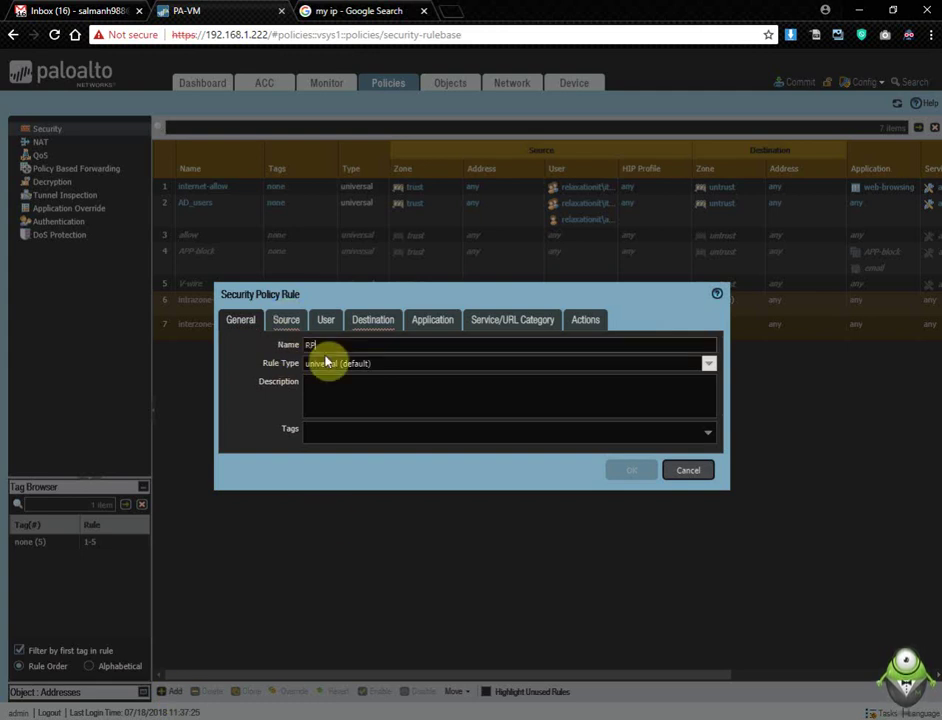
{"action": "key", "text": "BackSpace"}
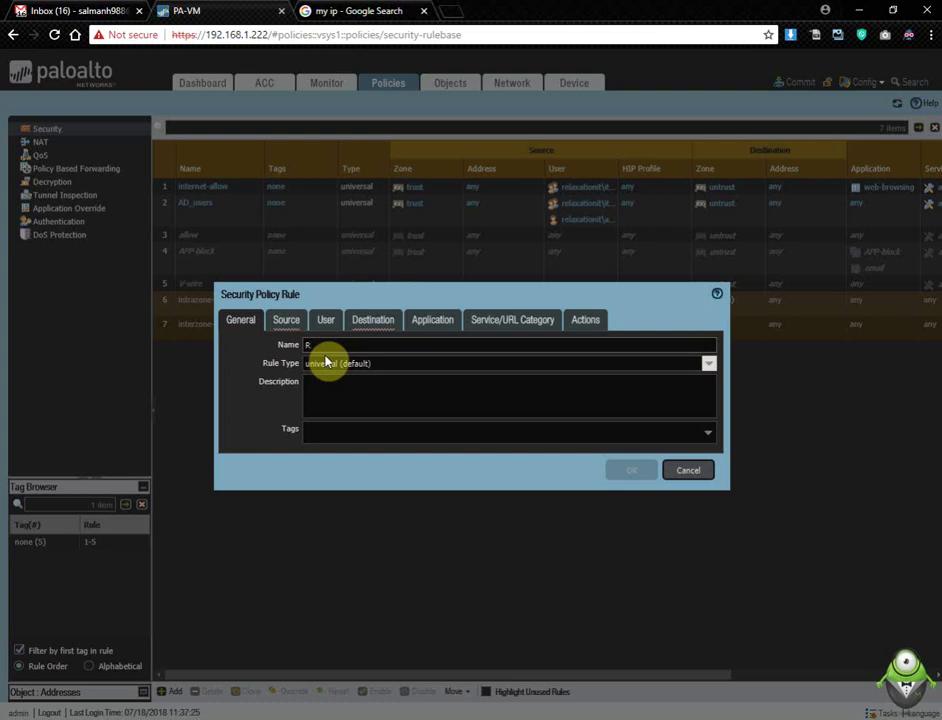
{"action": "type", "text": "DP"}
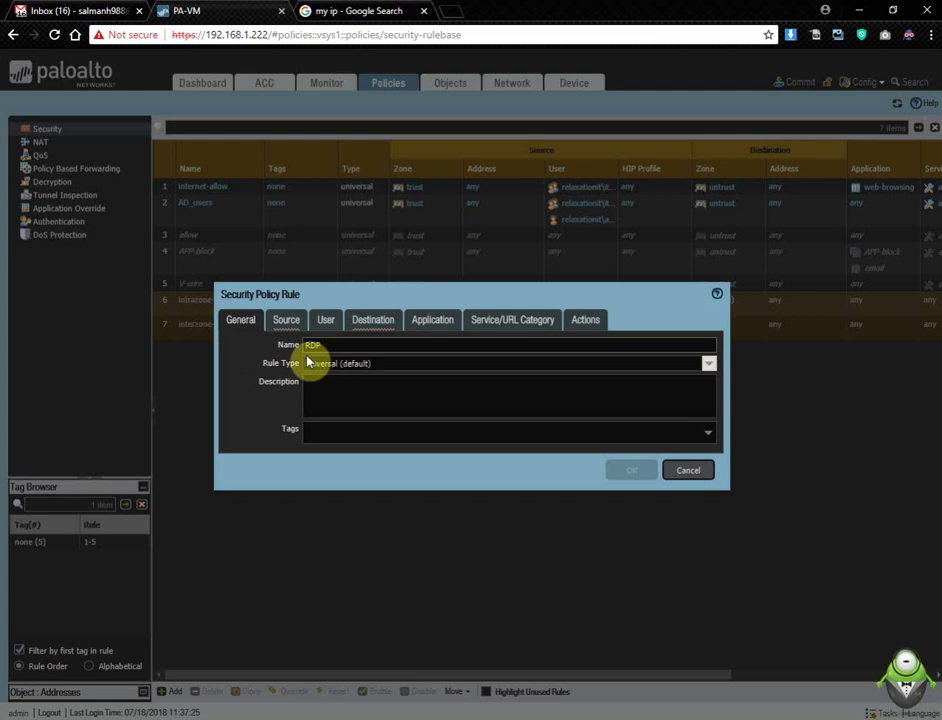
Step: Set the security rule's source zone to untrust and its destination zone to trust
{"action": "left_click", "coordinate": [284, 322]}
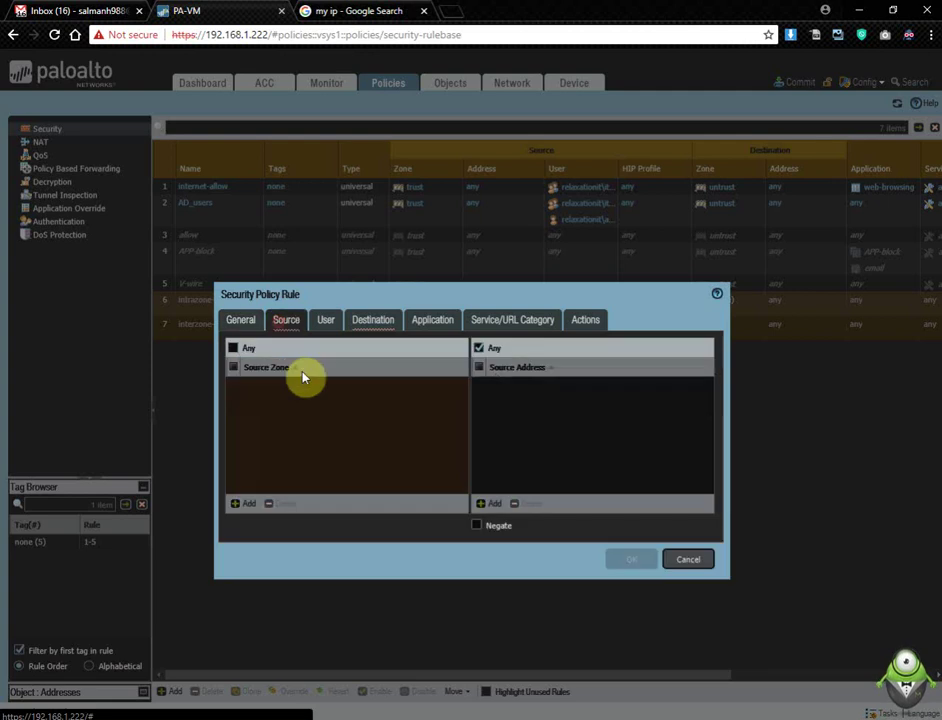
{"action": "left_click", "coordinate": [247, 504]}
{"action": "left_click", "coordinate": [259, 433]}
{"action": "left_click", "coordinate": [266, 451]}
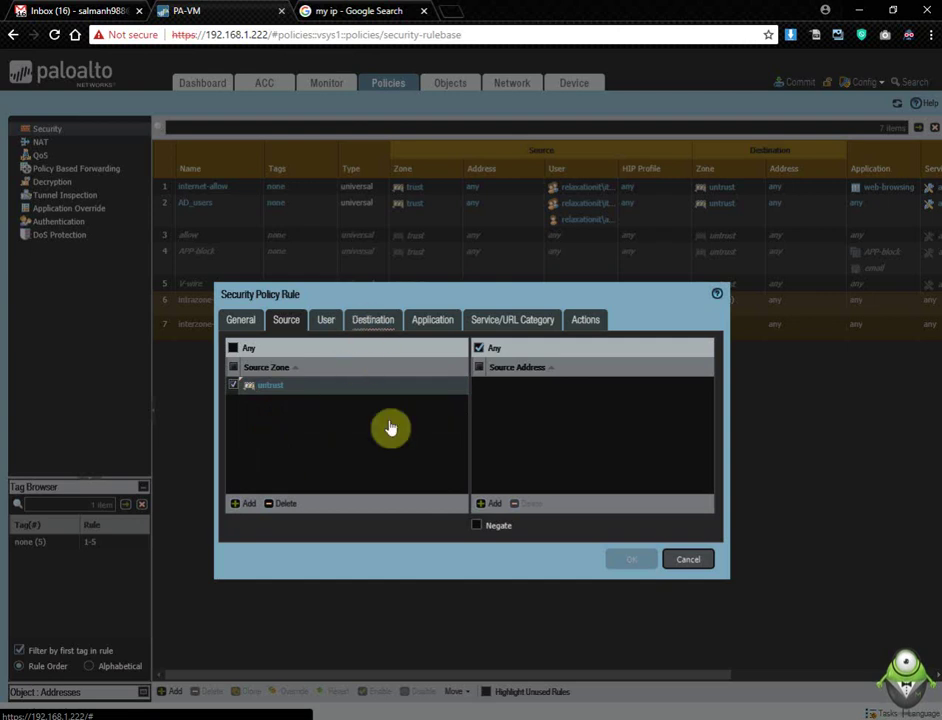
{"action": "left_click", "coordinate": [325, 320]}
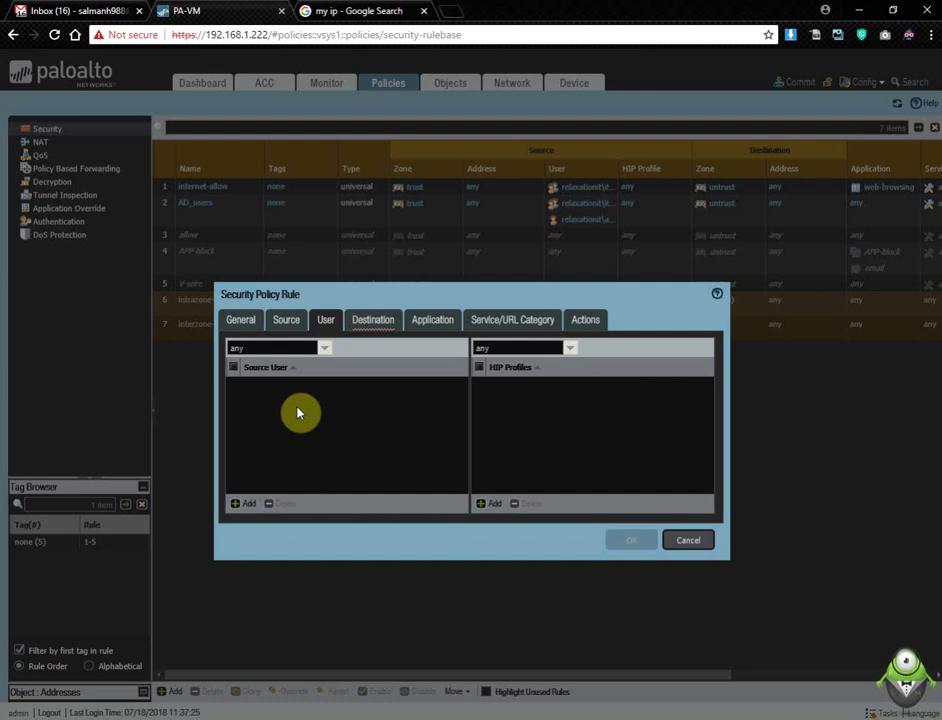
{"action": "left_click", "coordinate": [356, 321]}
{"action": "left_click", "coordinate": [241, 505]}
{"action": "left_click", "coordinate": [262, 414]}
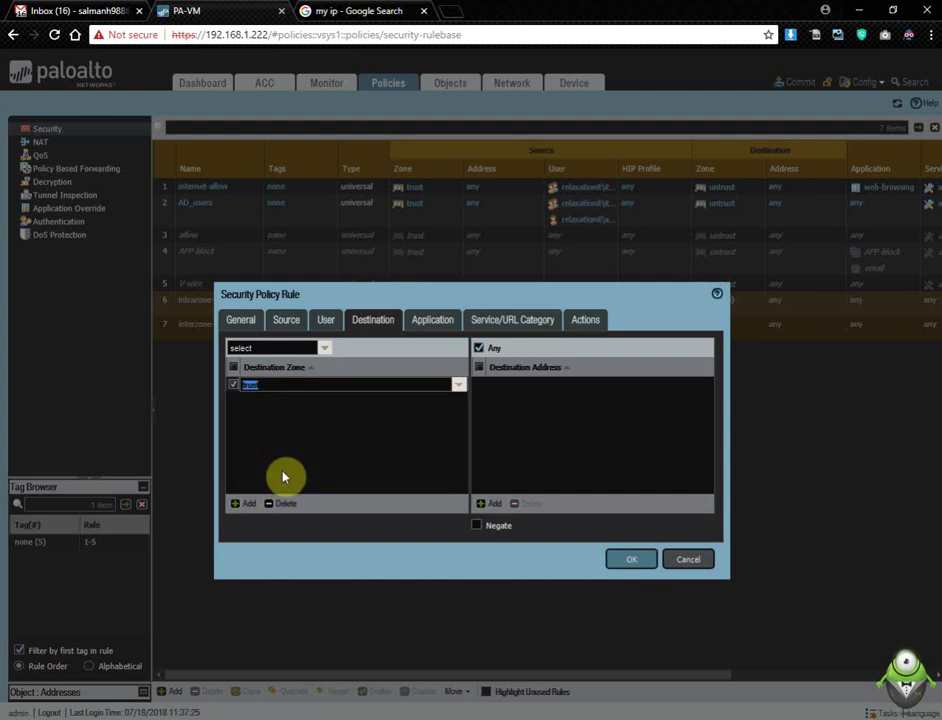
Step: Restrict the security rule to the rdp2tcp application and the RPD service
{"action": "left_click", "coordinate": [434, 319]}
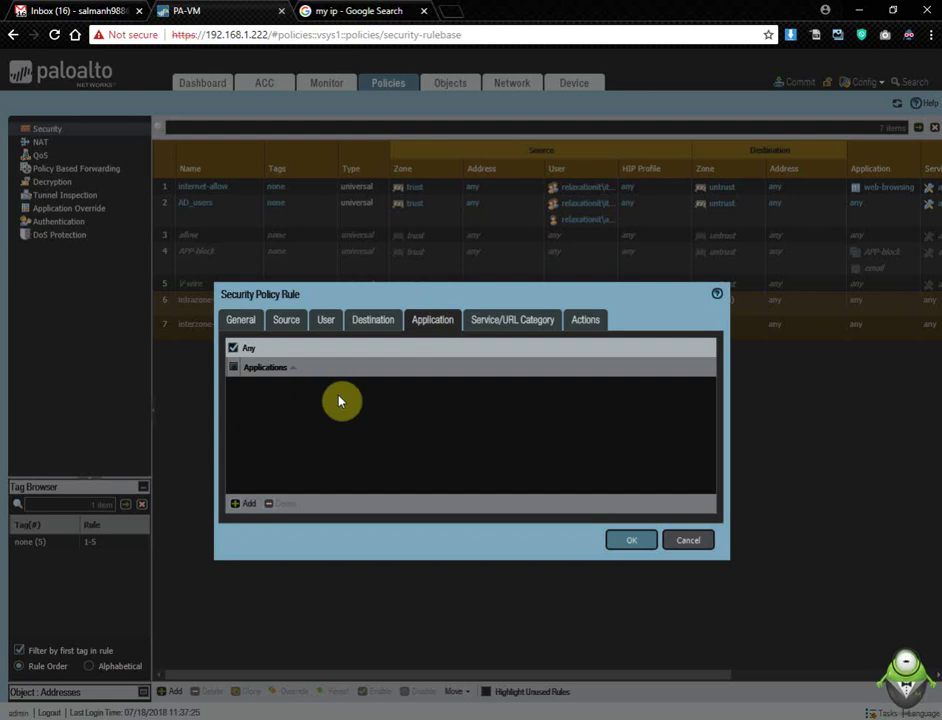
{"action": "left_click", "coordinate": [249, 504]}
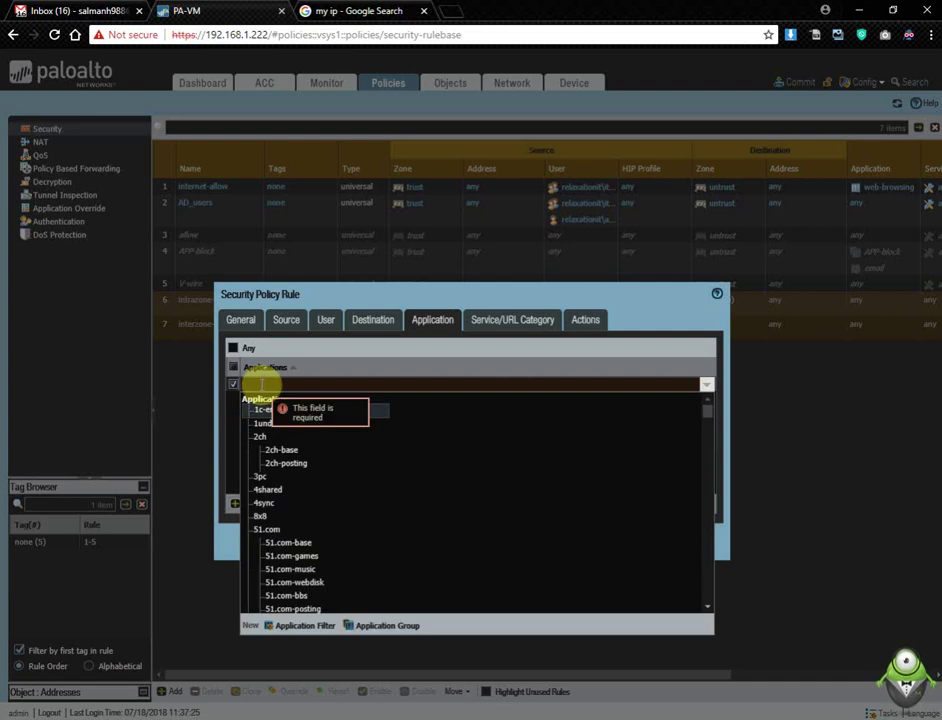
{"action": "type", "text": "RDP"}
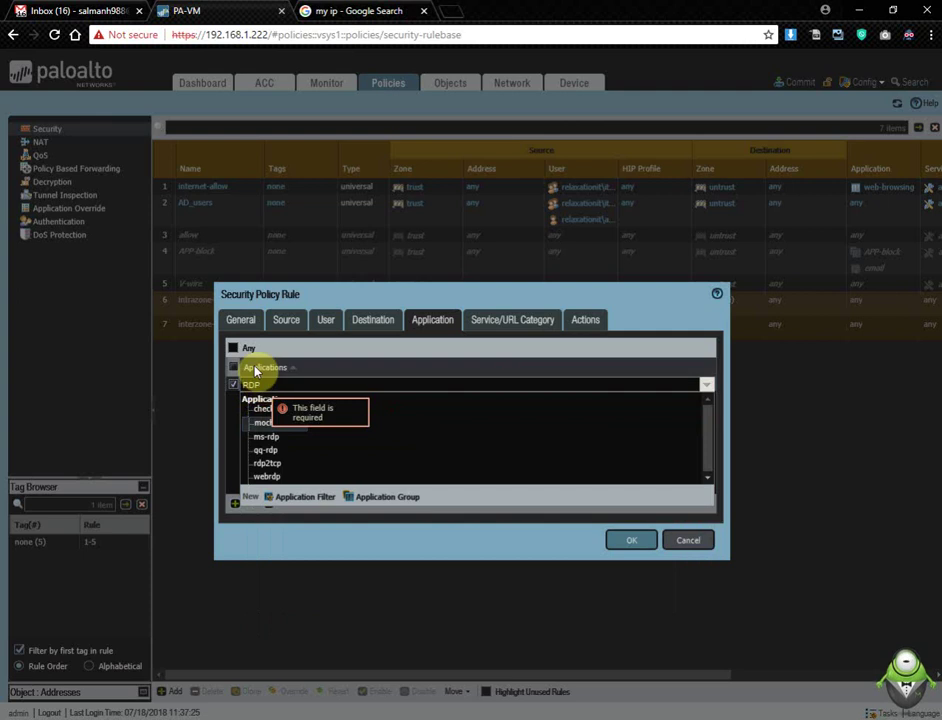
{"action": "left_click", "coordinate": [284, 471]}
{"action": "left_click", "coordinate": [282, 471]}
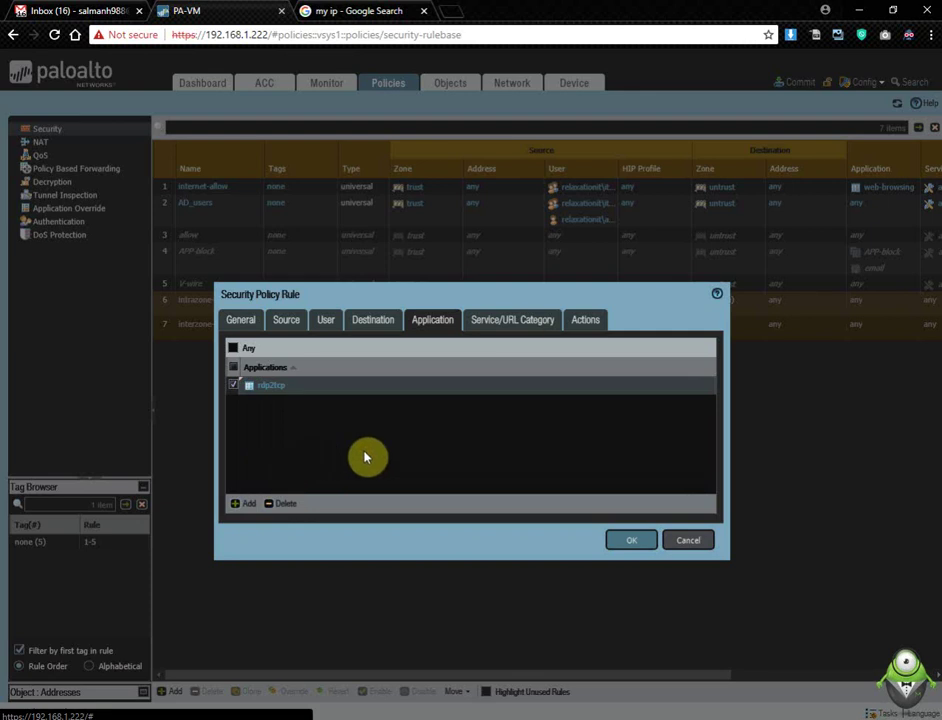
{"action": "left_click", "coordinate": [521, 326]}
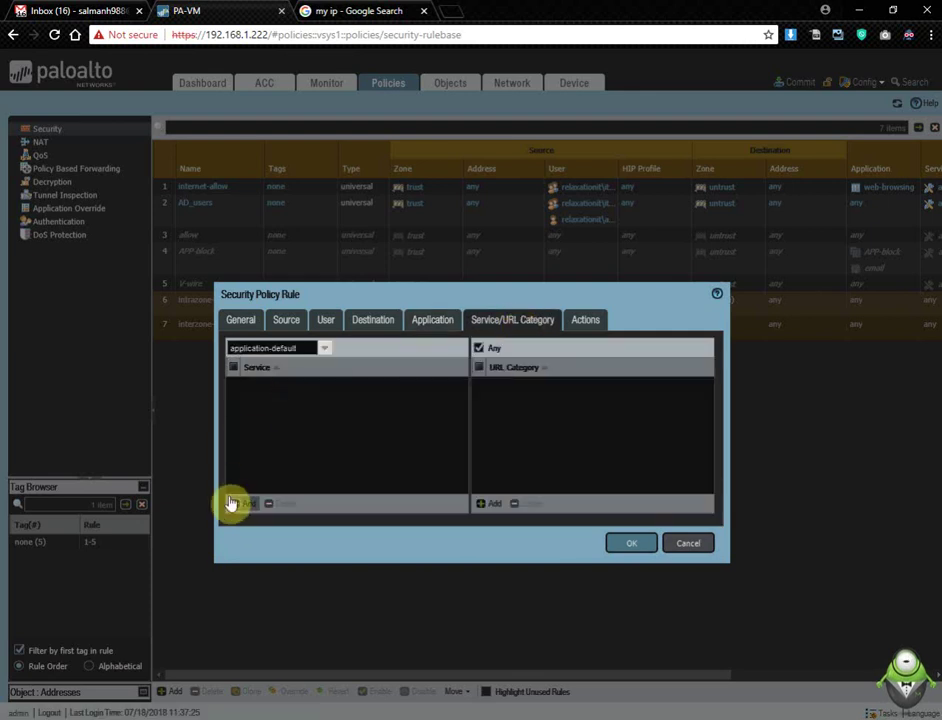
{"action": "left_click", "coordinate": [242, 503]}
{"action": "left_click", "coordinate": [272, 441]}
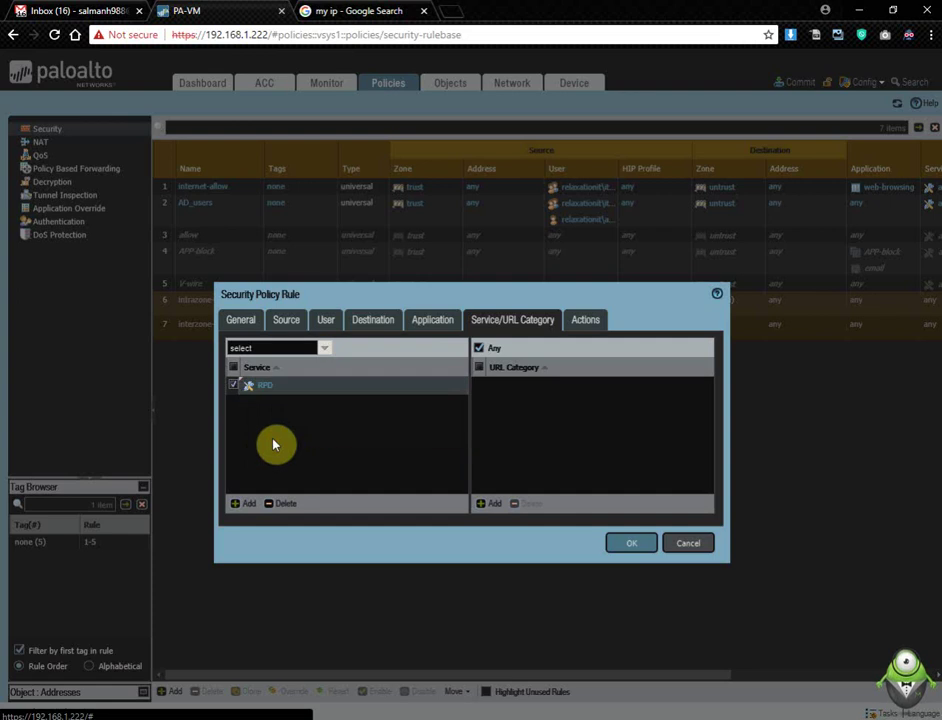
Step: Enable logging at session start for the security rule and save it
{"action": "left_click", "coordinate": [586, 321]}
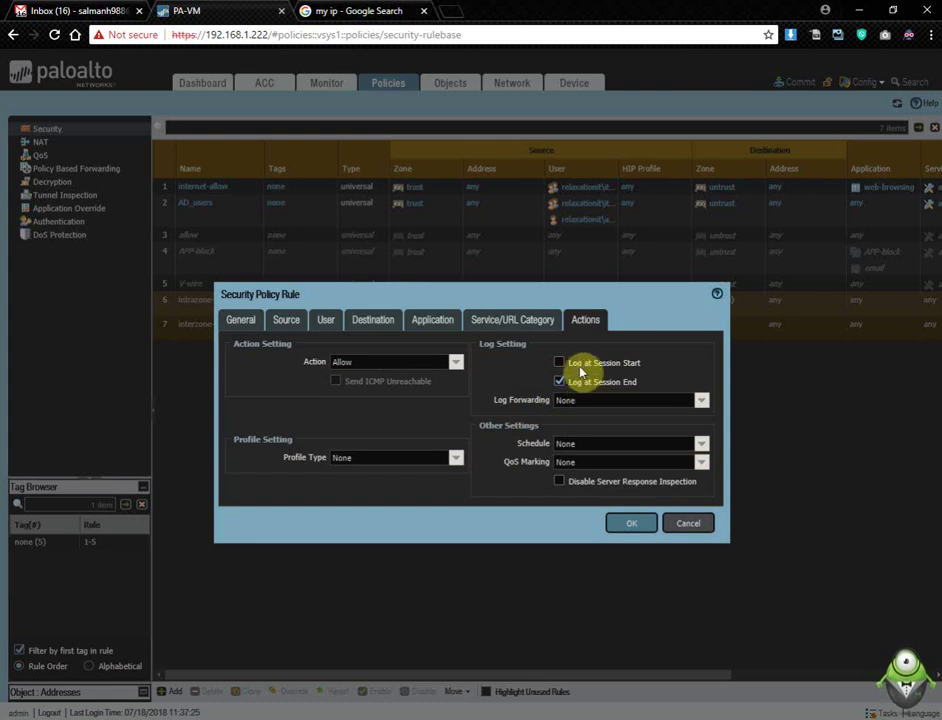
{"action": "left_click", "coordinate": [559, 362]}
{"action": "left_click", "coordinate": [624, 526]}
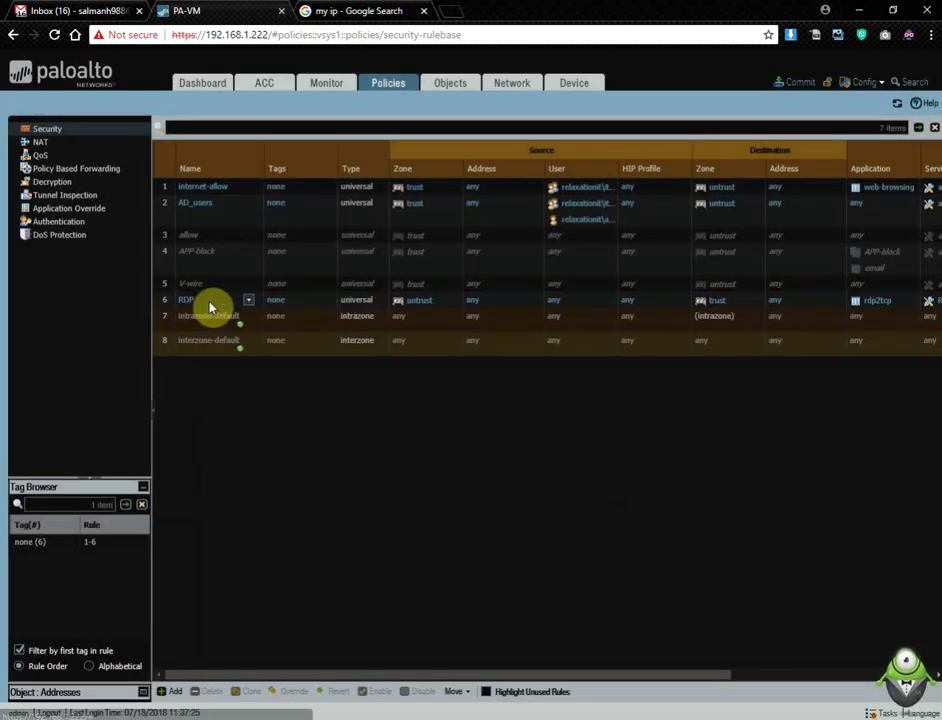
Step: Move the RDP rule to the top of the security policy list
{"action": "left_click", "coordinate": [210, 304]}
{"action": "left_click_drag", "start_coordinate": [214, 204], "coordinate": [212, 193]}
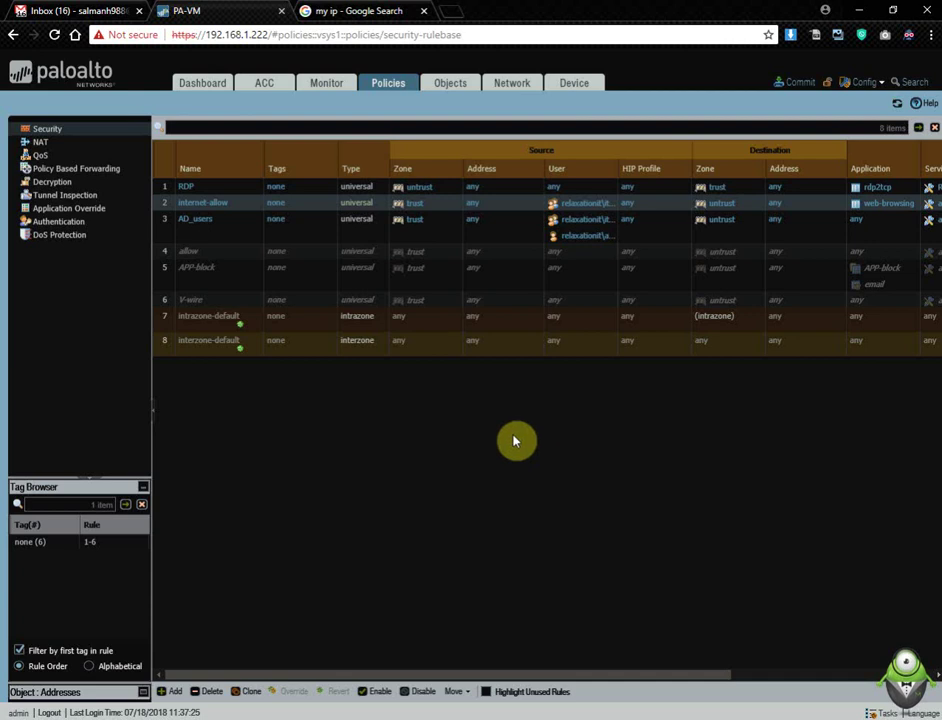
Step: Add a TCP service object named FTP with destination ports 20,21
{"action": "left_click", "coordinate": [509, 86]}
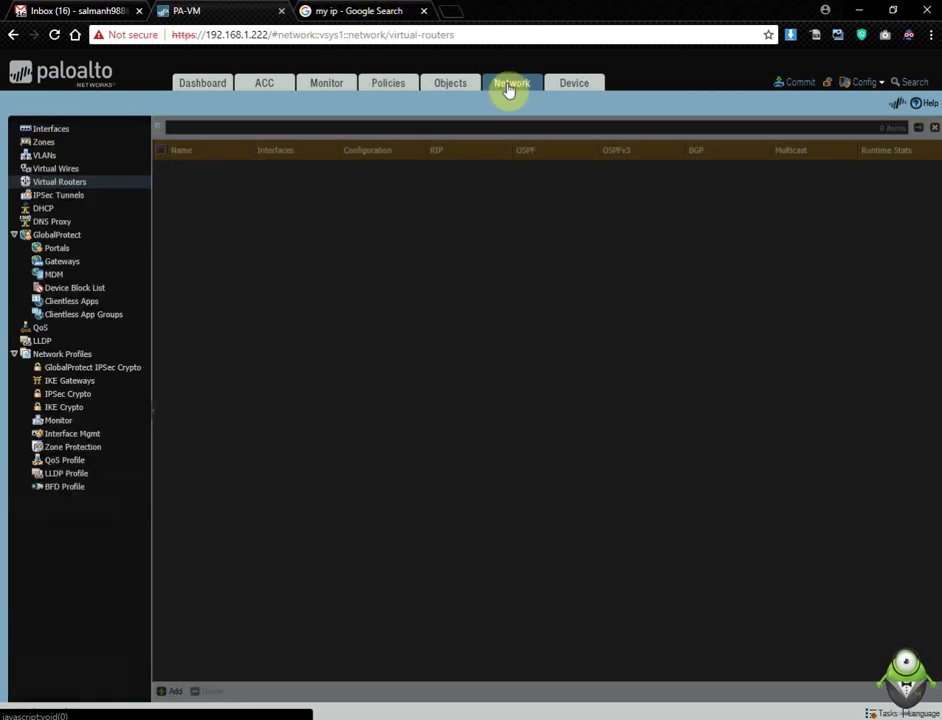
{"action": "left_click", "coordinate": [450, 86]}
{"action": "left_click", "coordinate": [78, 214]}
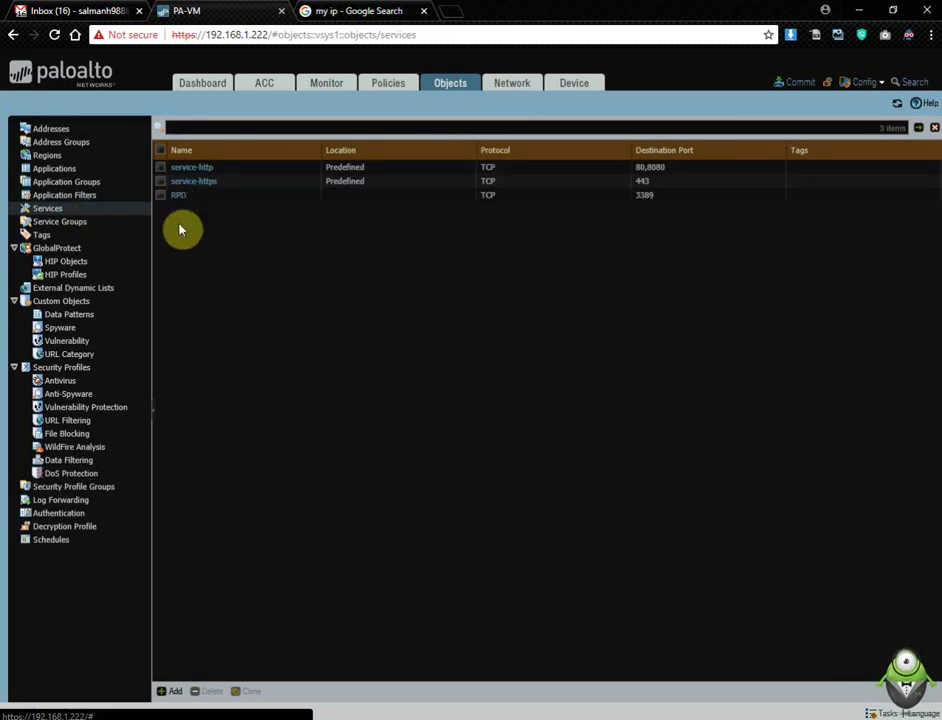
{"action": "left_click", "coordinate": [172, 690]}
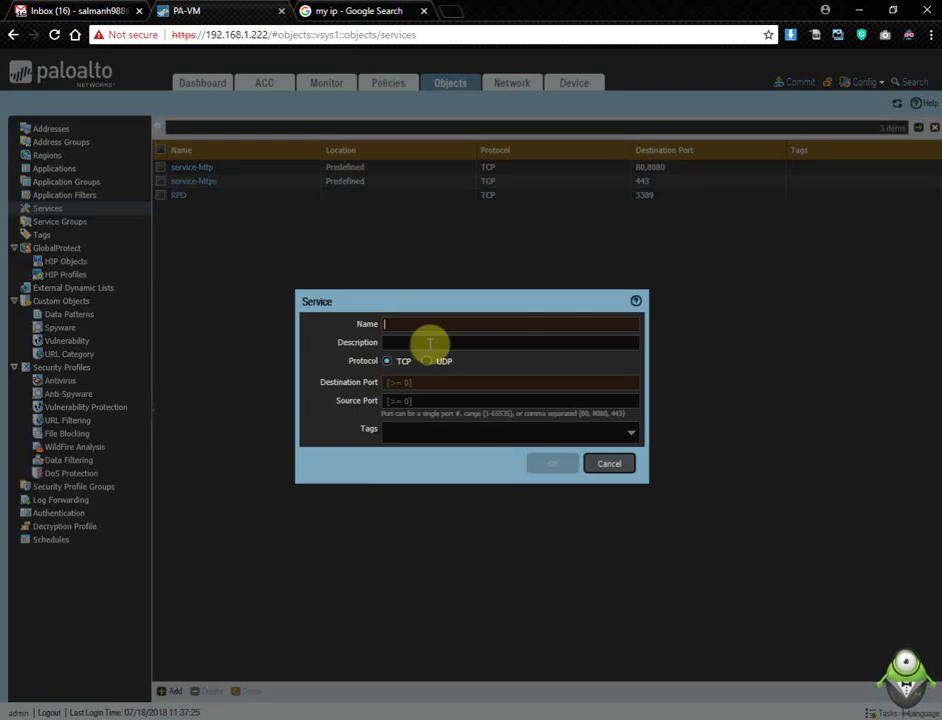
{"action": "type", "text": "FTP"}
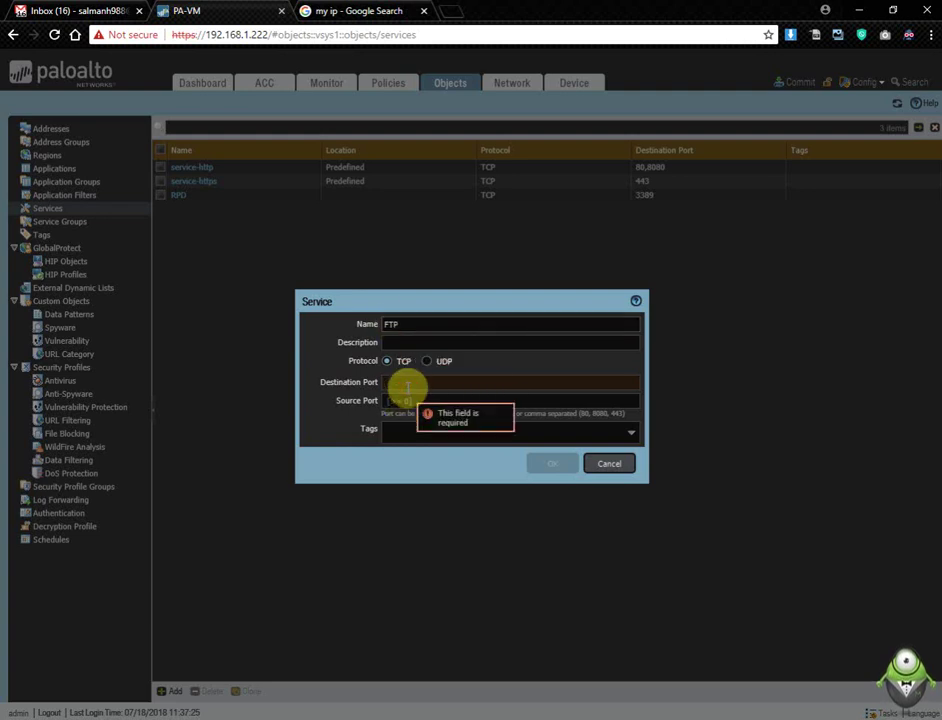
{"action": "type", "text": "20"}
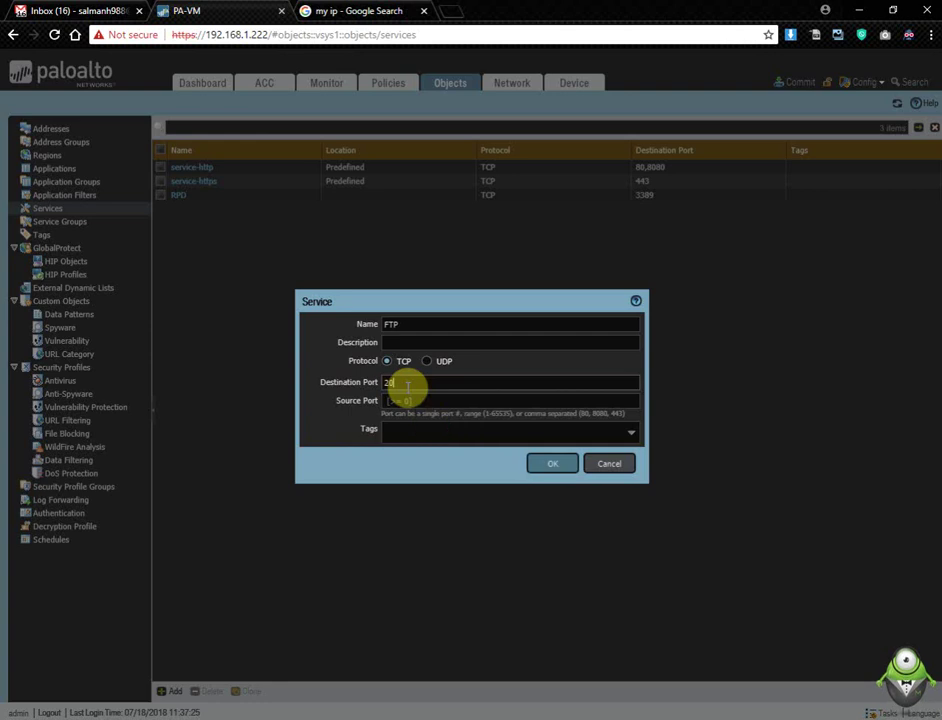
{"action": "type", "text": ","}
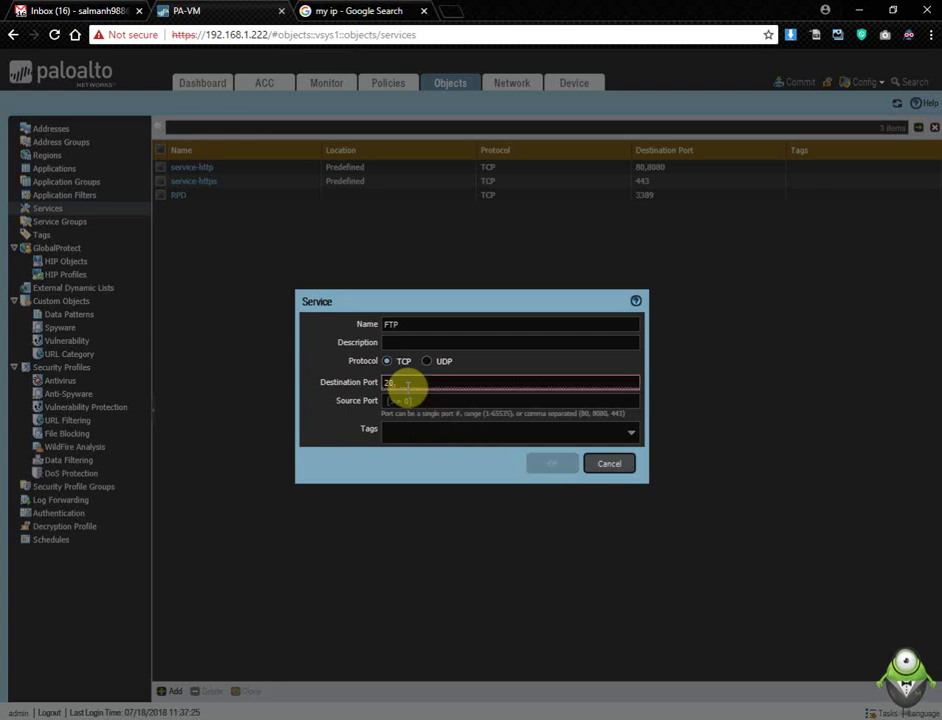
{"action": "type", "text": "21"}
Step: Set the FTP service's source ports to 20,21 and save the service object
{"action": "left_click", "coordinate": [424, 401]}
{"action": "type", "text": "20"}
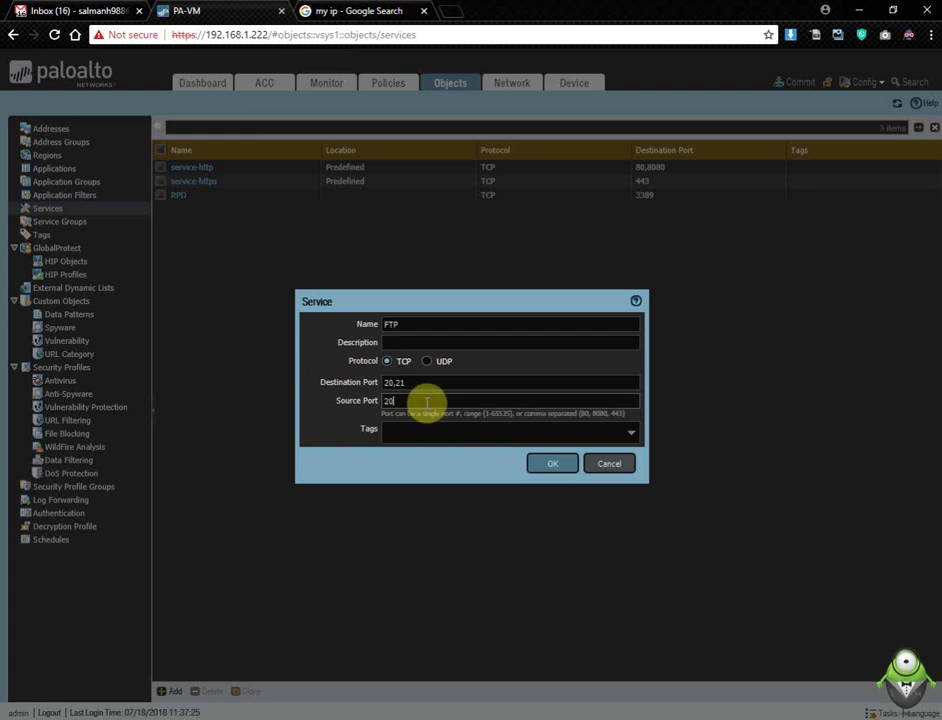
{"action": "type", "text": ",21"}
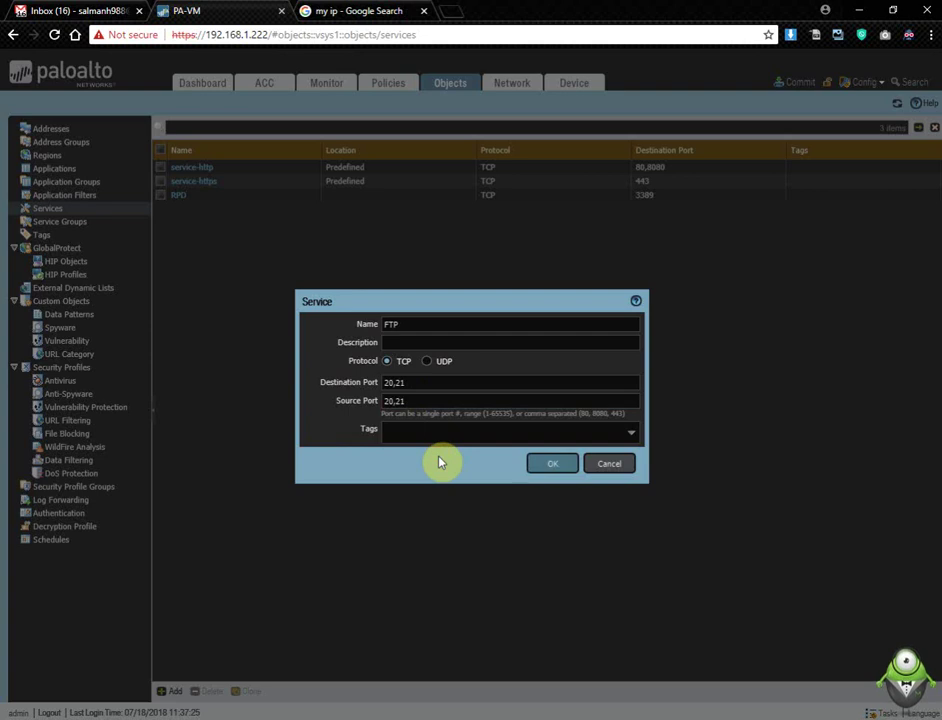
{"action": "left_click", "coordinate": [549, 463]}
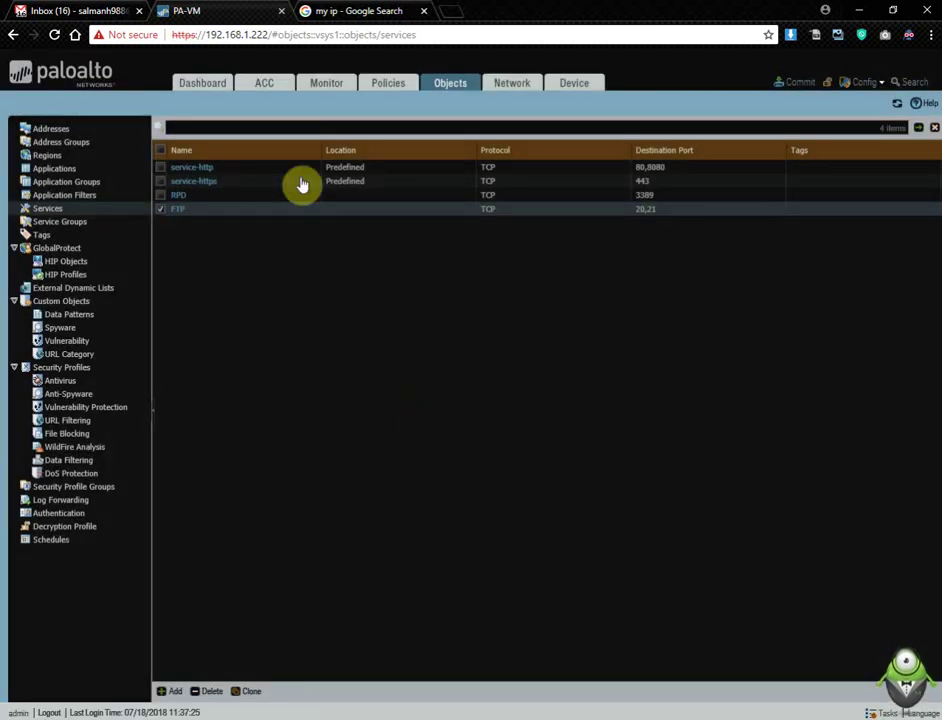
Step: Inspect the service assigned to the RPD rule in the NAT policy and return to the security policy list
{"action": "left_click", "coordinate": [384, 84]}
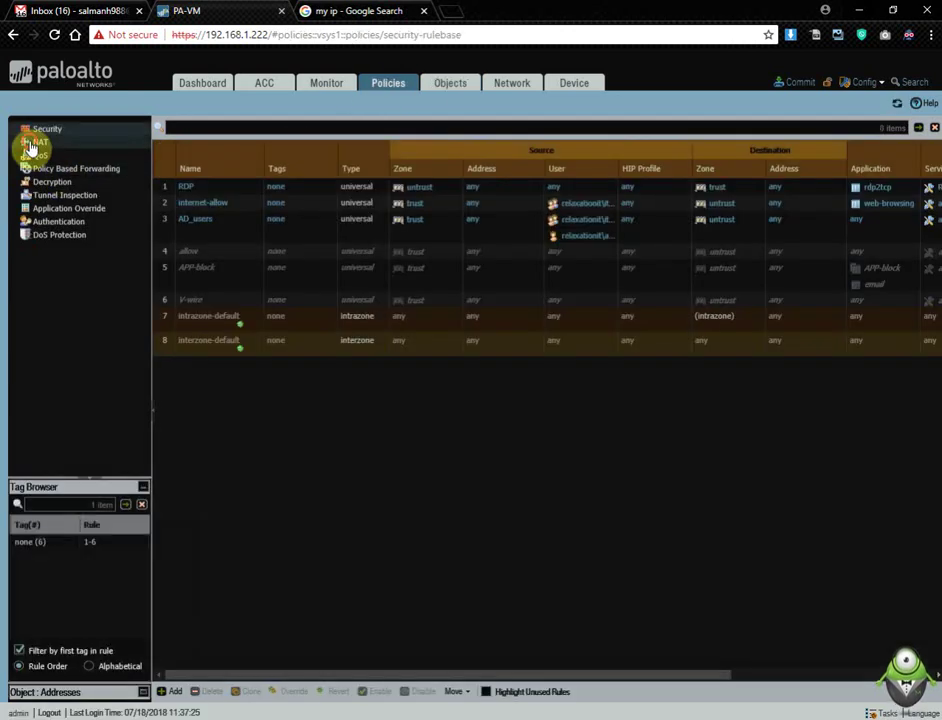
{"action": "left_click", "coordinate": [31, 146]}
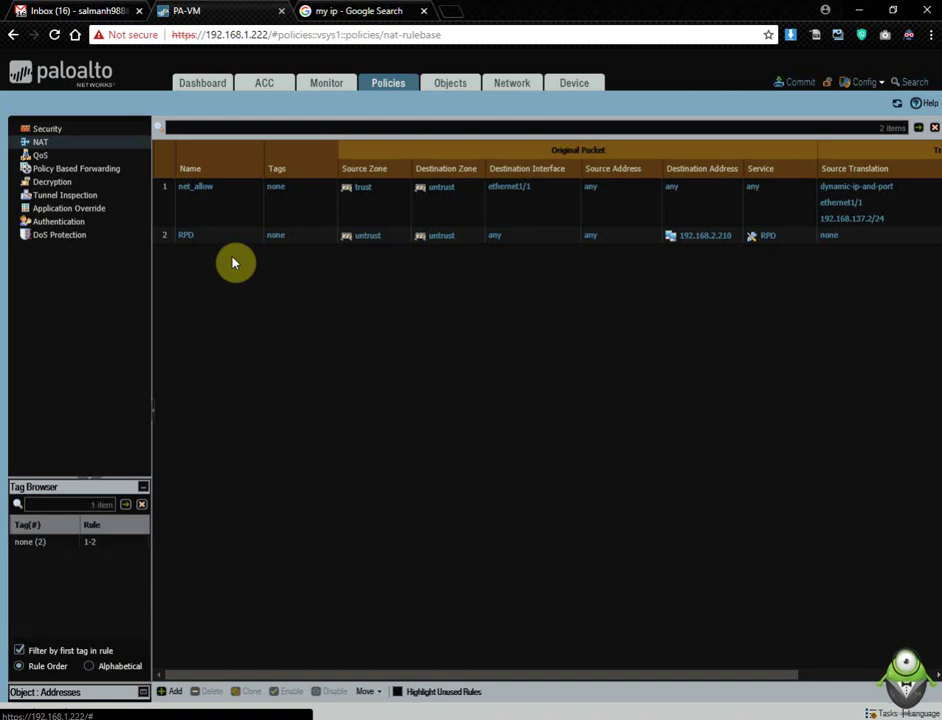
{"action": "left_click", "coordinate": [776, 240]}
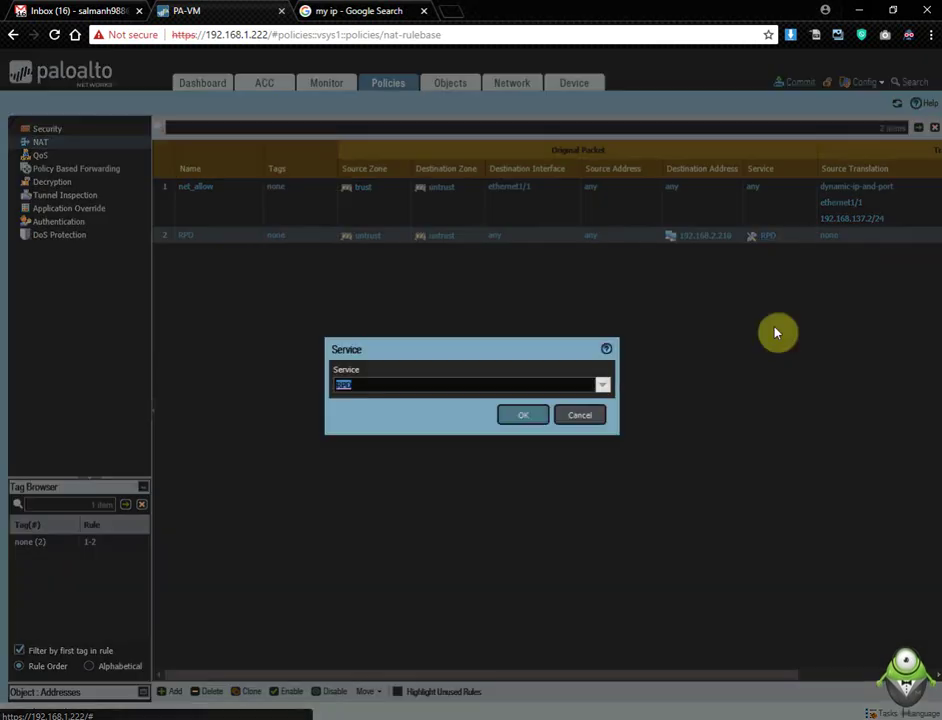
{"action": "left_click", "coordinate": [579, 414]}
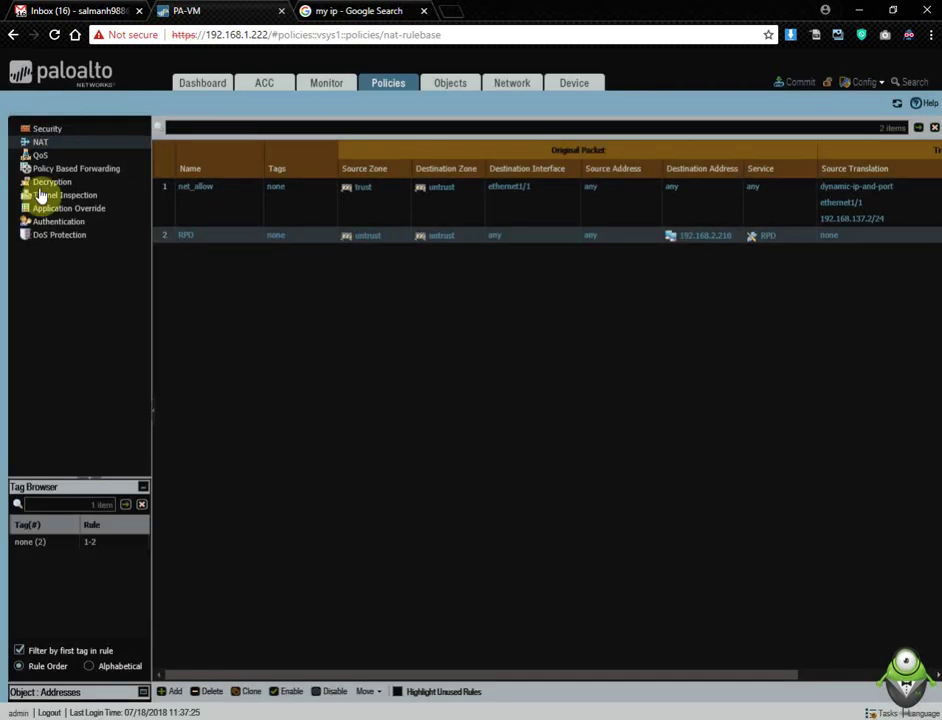
{"action": "left_click", "coordinate": [47, 129]}
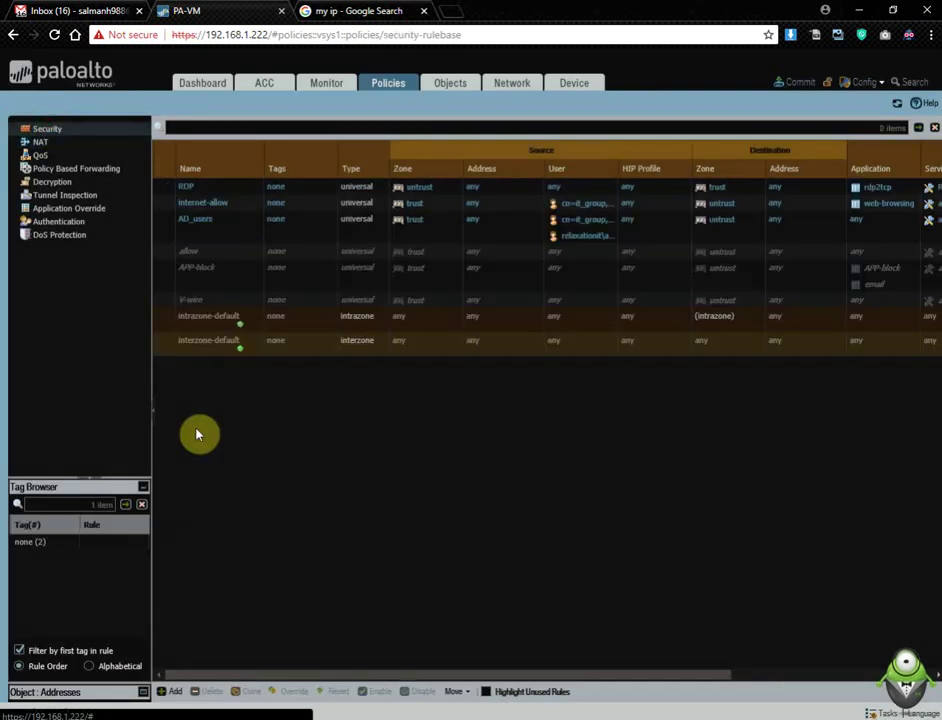